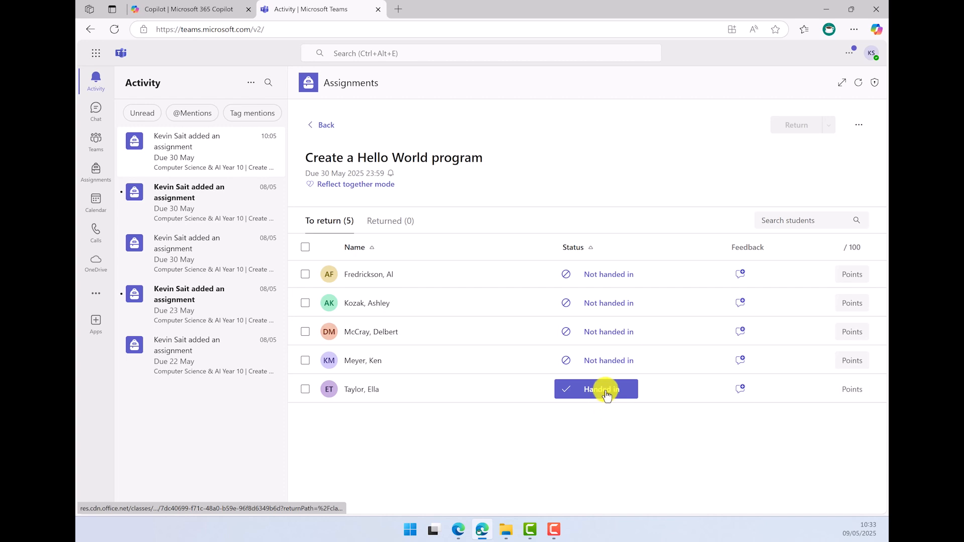
Open the handed-in submission for the Hello World assignment and review the student's Microbit module 1 page
{"action": "left_click", "coordinate": [605, 392]}
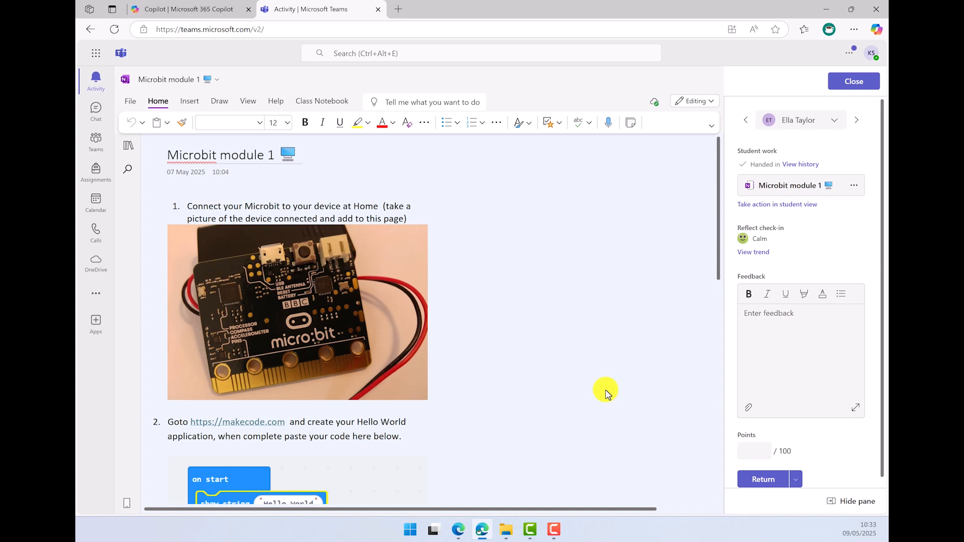
{"action": "scroll", "coordinate": [407, 209], "scroll_direction": "down", "scroll_amount": 1}
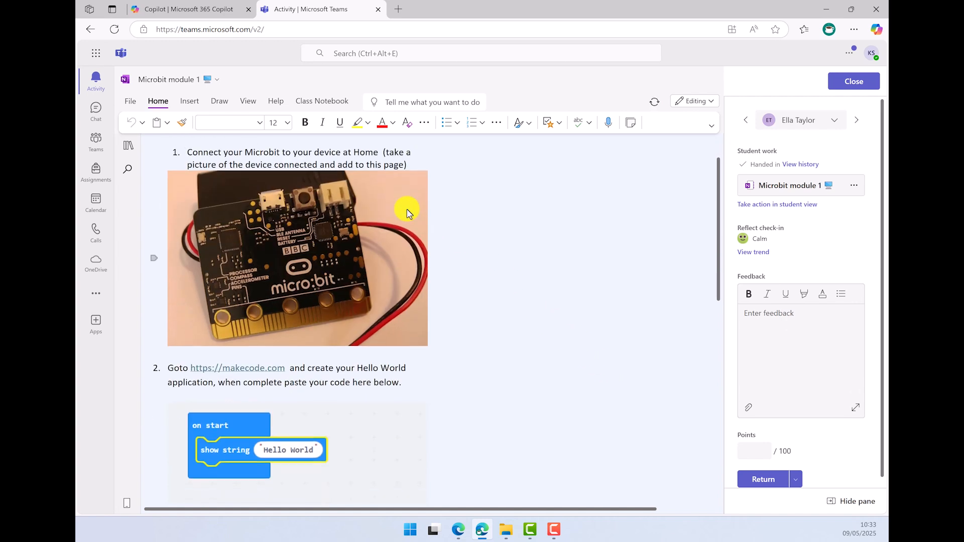
{"action": "scroll", "coordinate": [408, 213], "scroll_direction": "down", "scroll_amount": 1}
{"action": "scroll", "coordinate": [407, 214], "scroll_direction": "down", "scroll_amount": 2}
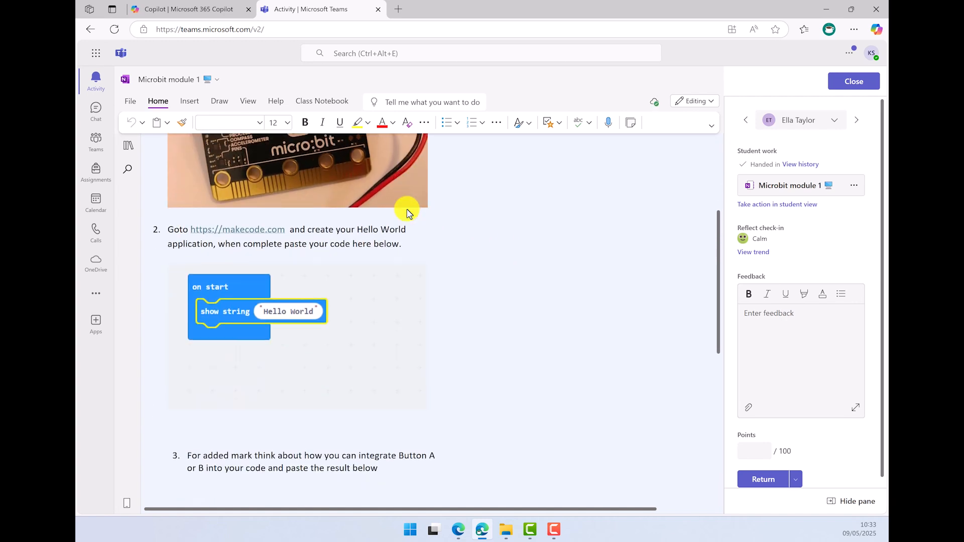
{"action": "scroll", "coordinate": [407, 211], "scroll_direction": "up", "scroll_amount": 4}
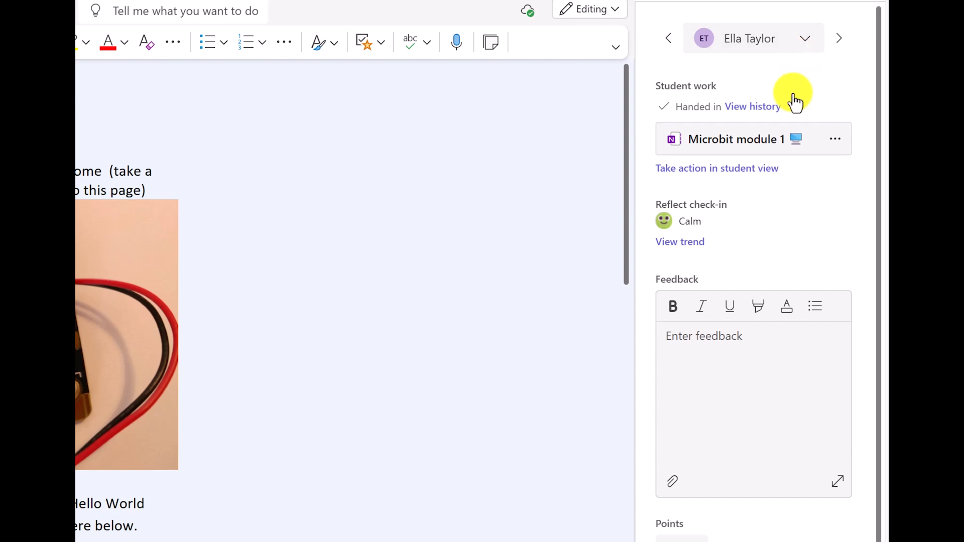
Write feedback praising the student's work and adding "Please can you show the picture of the Microbit connected to the computer", with that request highlighted in orange
{"action": "left_click", "coordinate": [739, 338]}
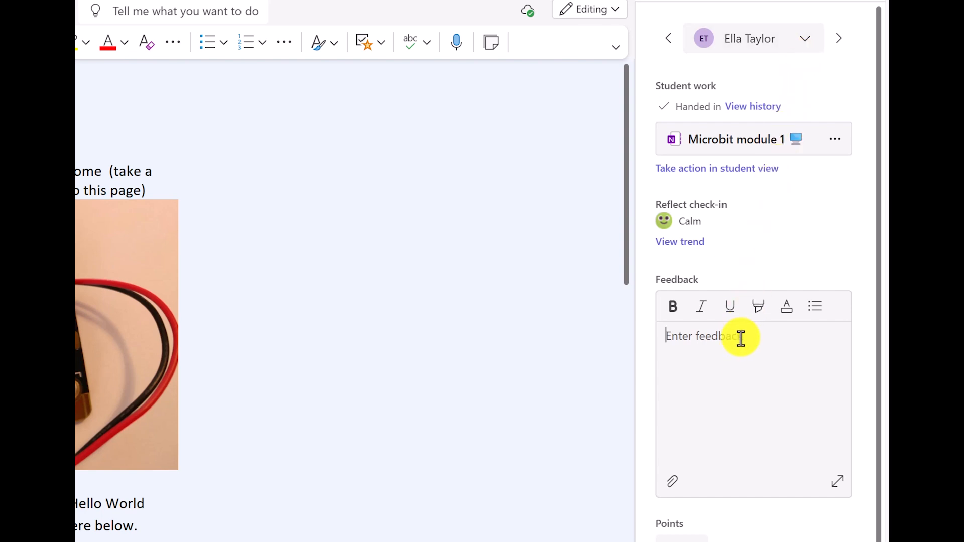
{"action": "type", "text": "Thats great work Ella!.  Please can you show the picture of the Microbit connected to the computer"}
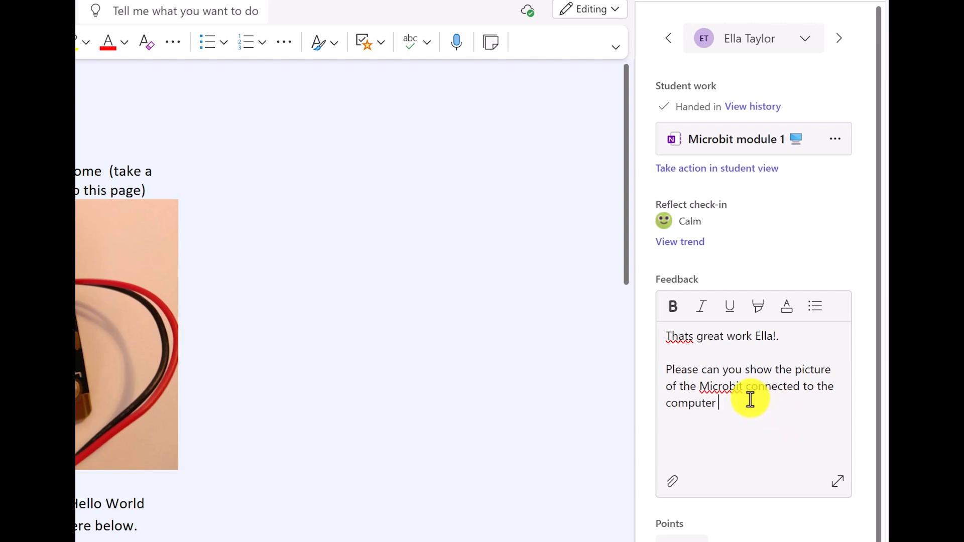
{"action": "left_click_drag", "start_coordinate": [750, 400], "coordinate": [658, 373]}
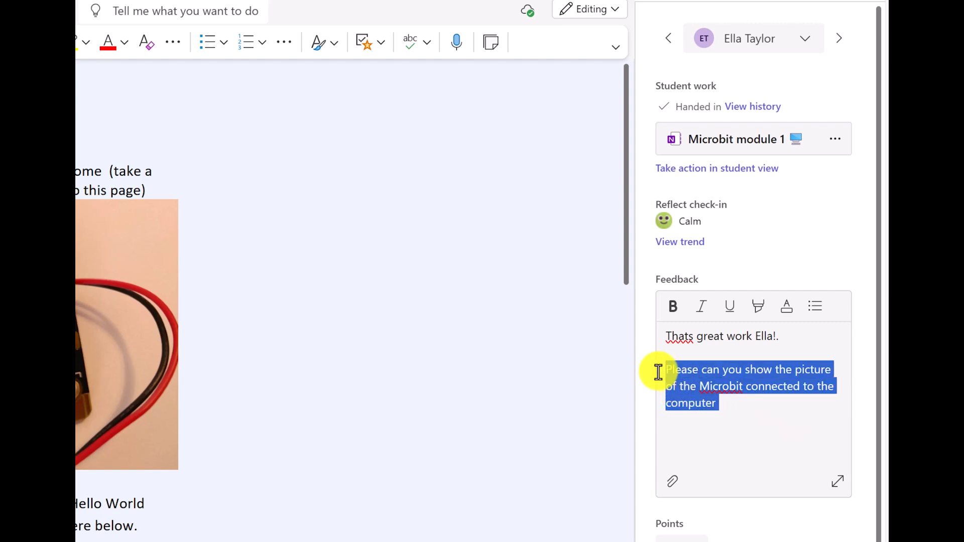
{"action": "left_click", "coordinate": [761, 308]}
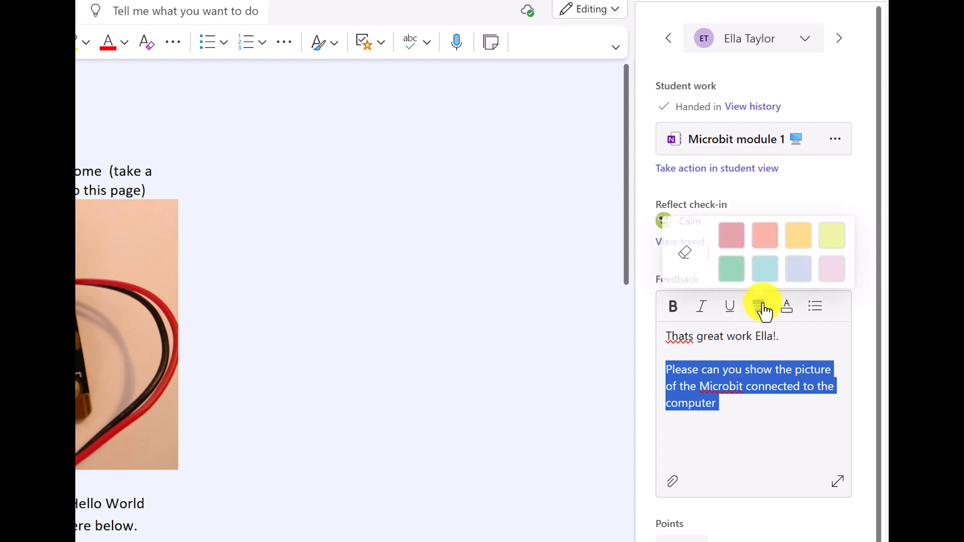
{"action": "left_click", "coordinate": [799, 236]}
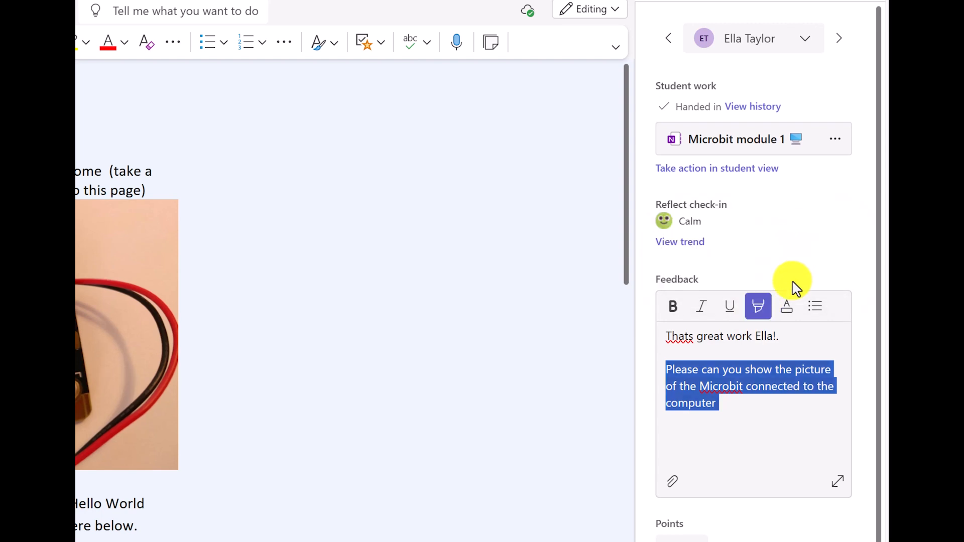
{"action": "left_click", "coordinate": [771, 437]}
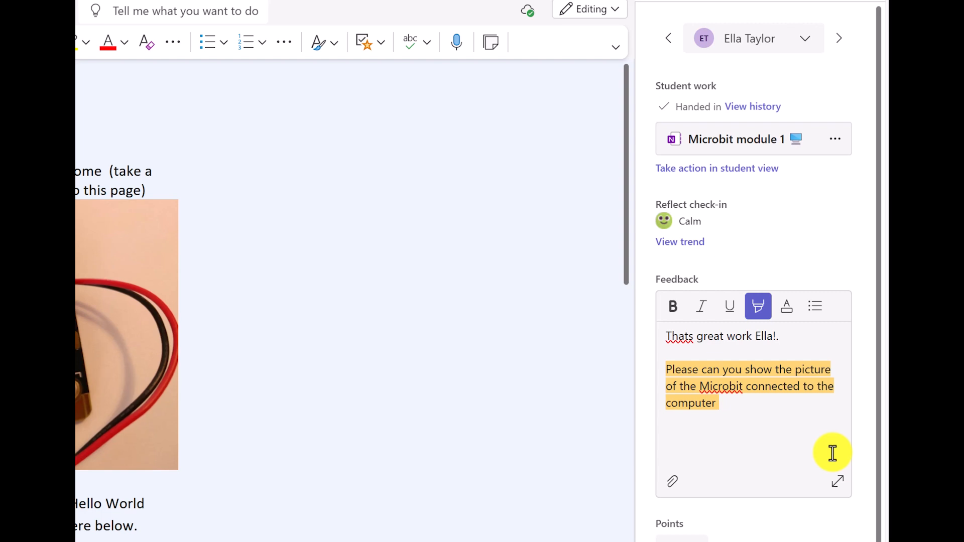
Examine the options for attaching files or creating new documents for the feedback without adding anything
{"action": "left_click", "coordinate": [672, 482]}
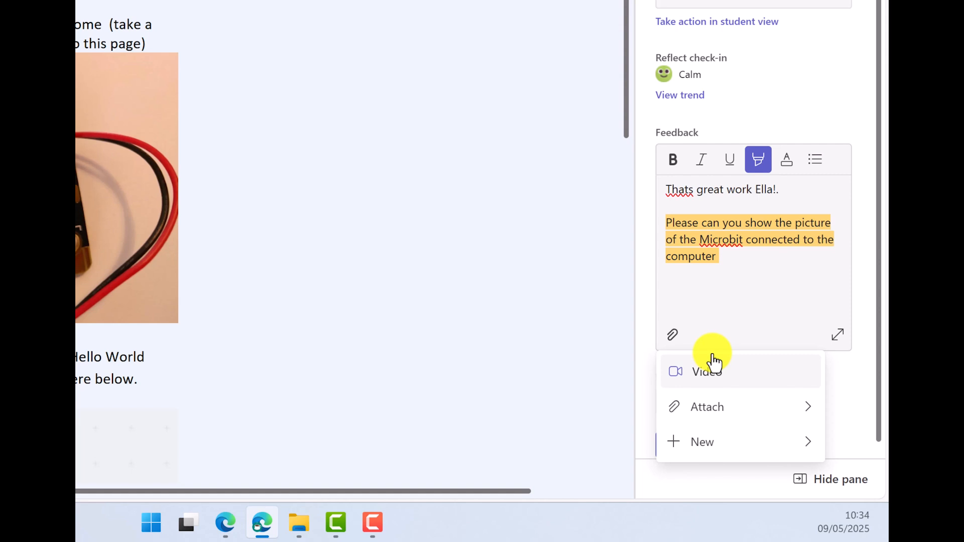
{"action": "mouse_move", "coordinate": [727, 404]}
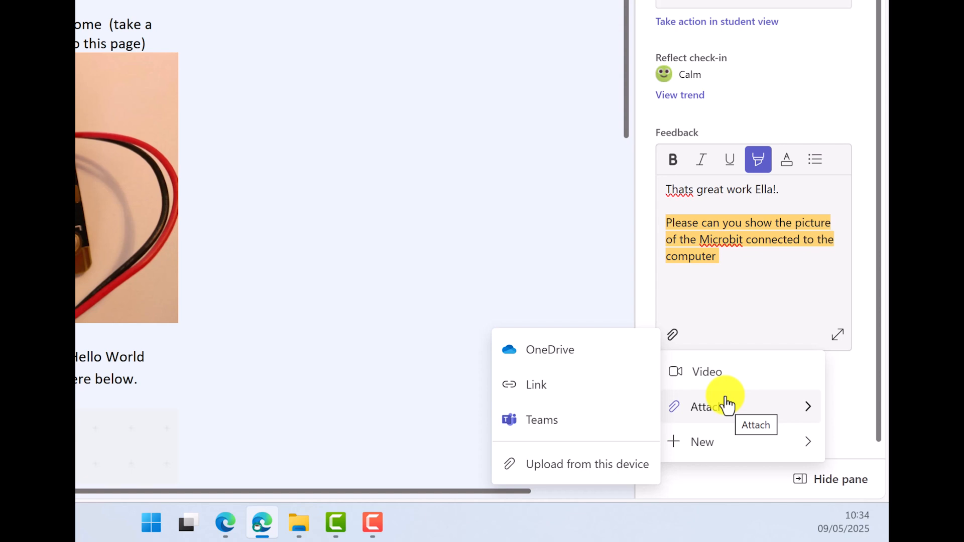
{"action": "mouse_move", "coordinate": [747, 437]}
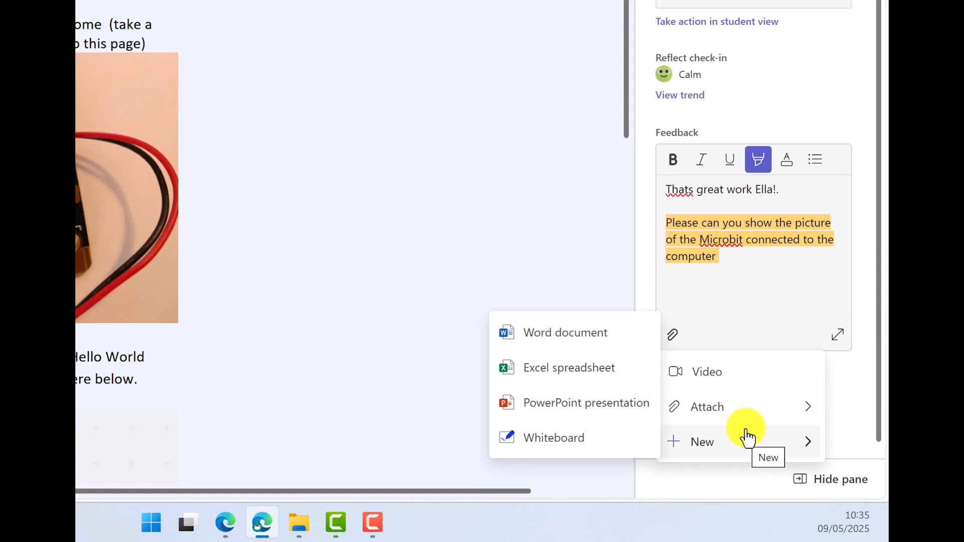
{"action": "left_click", "coordinate": [786, 293]}
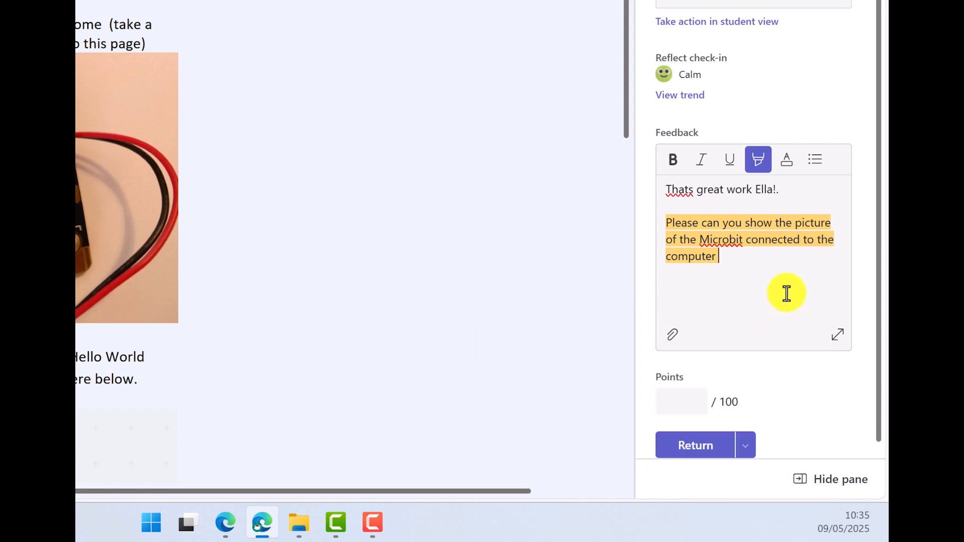
Set the student's points to 95 out of 100 and return the work
{"action": "left_click", "coordinate": [685, 399]}
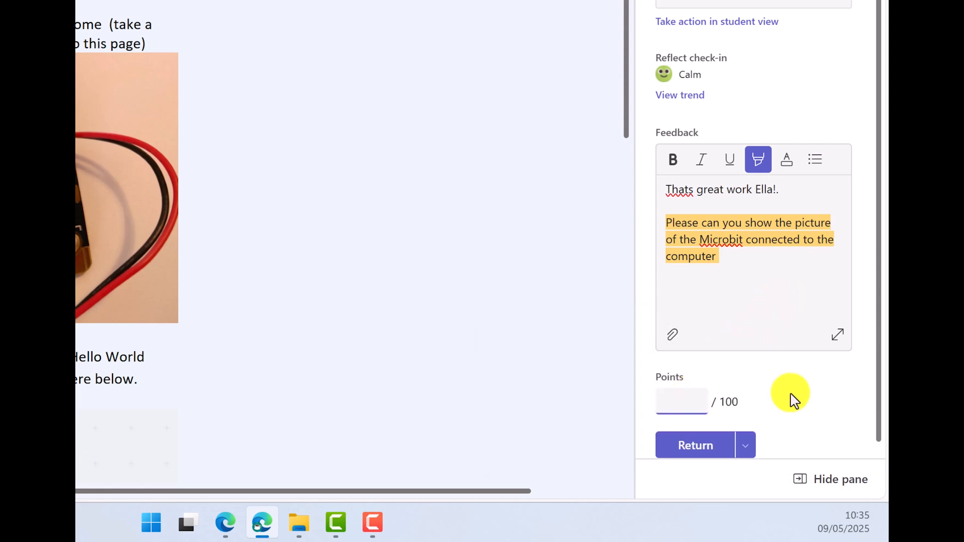
{"action": "type", "text": "95"}
{"action": "left_click", "coordinate": [697, 448]}
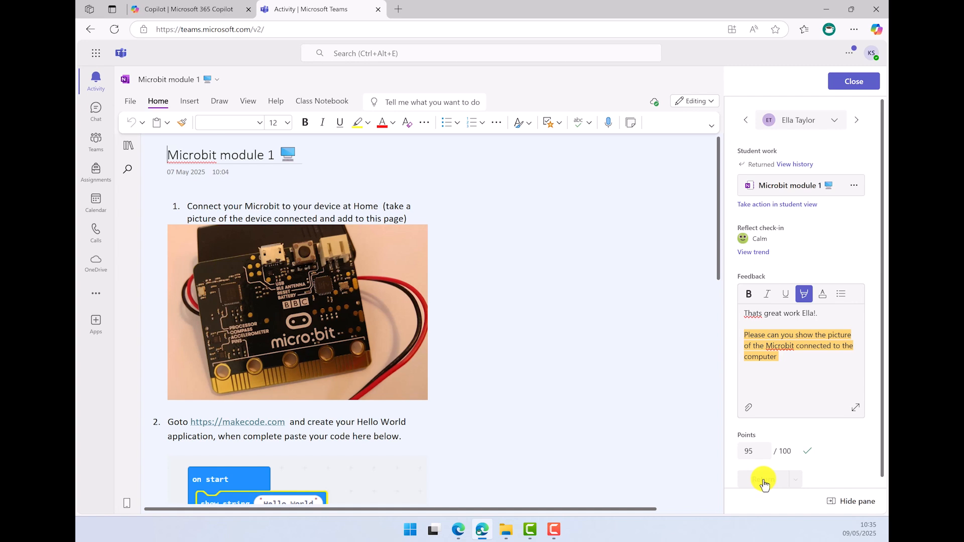
Handwrite "Please show connected to computer" with an arrow to the photo and "Well done!" beside the code in black ink, and close the submission
{"action": "left_click", "coordinate": [220, 101]}
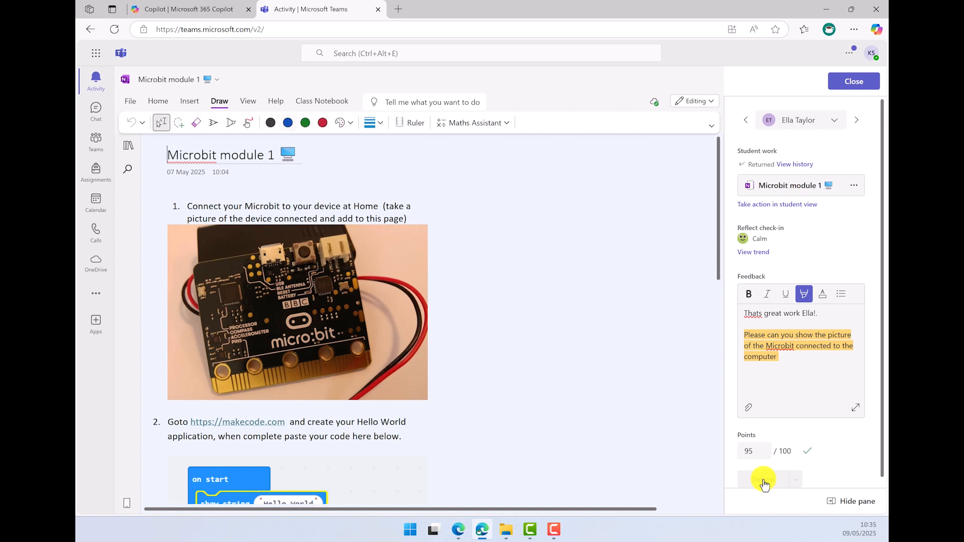
{"action": "left_click", "coordinate": [270, 123]}
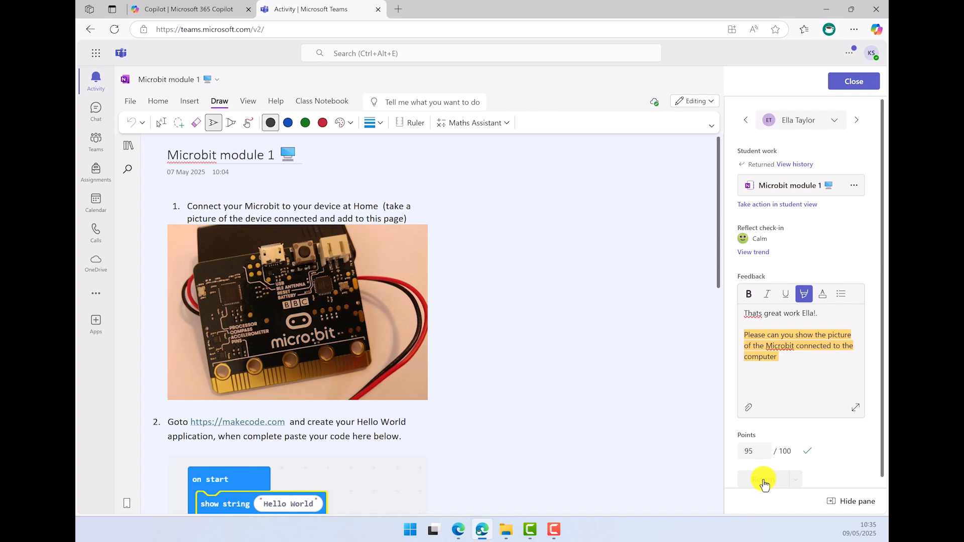
{"action": "mouse_move", "coordinate": [456, 285]}
{"action": "left_mouse_down"}
{"action": "mouse_move", "coordinate": [416, 317]}
{"action": "mouse_move", "coordinate": [429, 313]}
{"action": "left_mouse_up"}
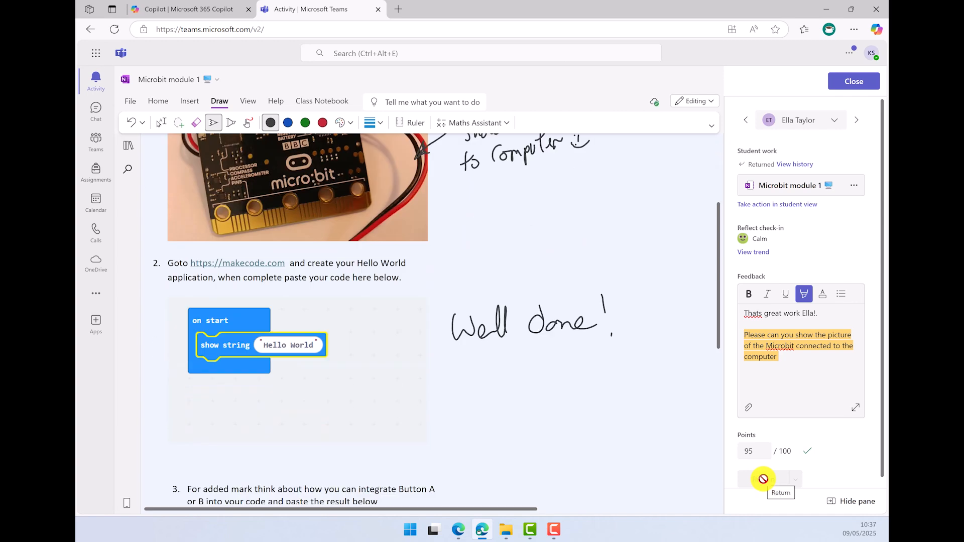
{"action": "left_click", "coordinate": [632, 304]}
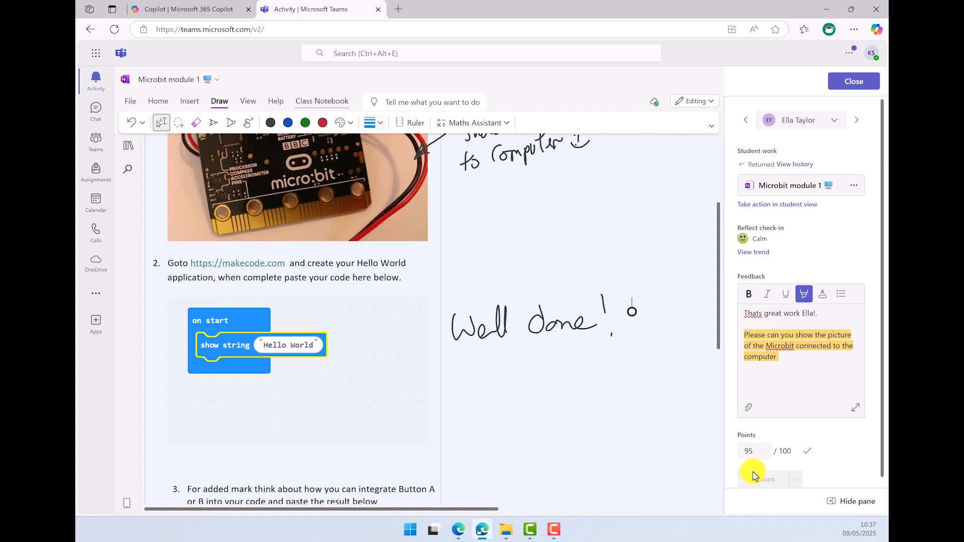
{"action": "scroll", "coordinate": [466, 267], "scroll_direction": "up", "scroll_amount": 3}
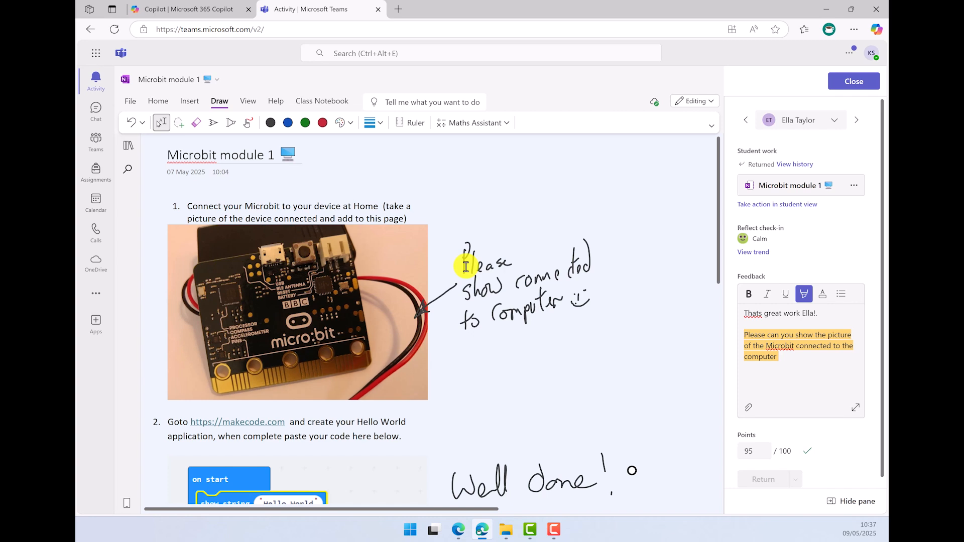
{"action": "left_click", "coordinate": [852, 83]}
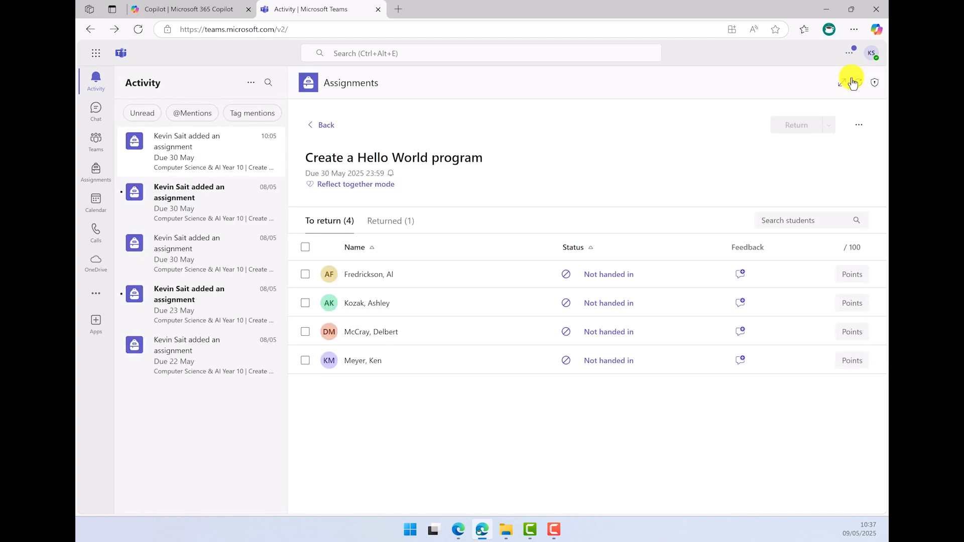
Open the Grades of the Computer Science & AI Year 10 team and view the class's marks for the Hello World assignment
{"action": "left_click", "coordinate": [100, 147]}
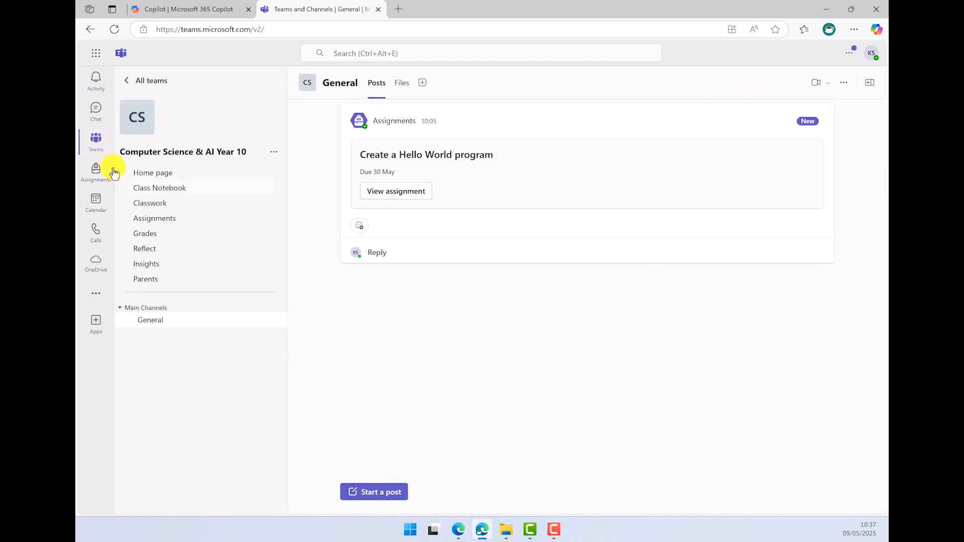
{"action": "left_click", "coordinate": [147, 233]}
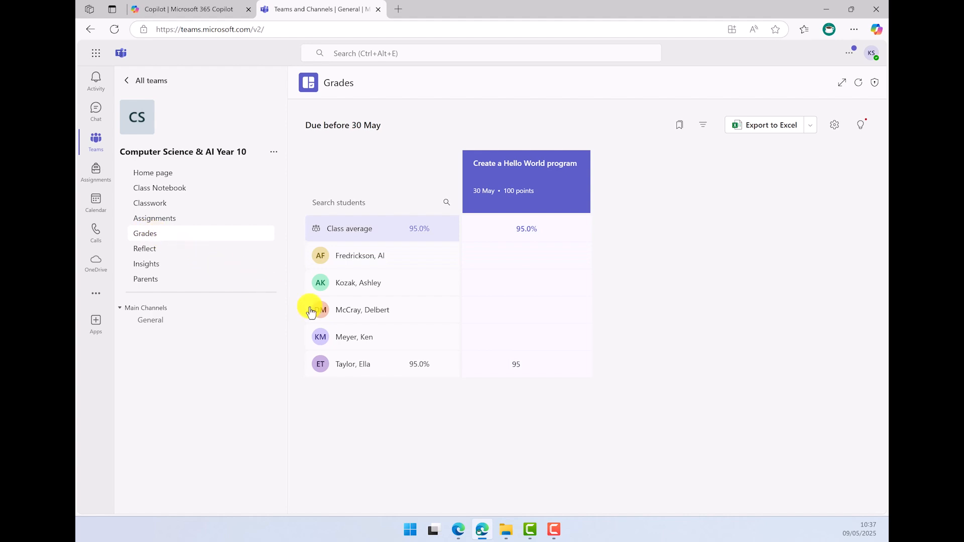
{"action": "left_click", "coordinate": [457, 380]}
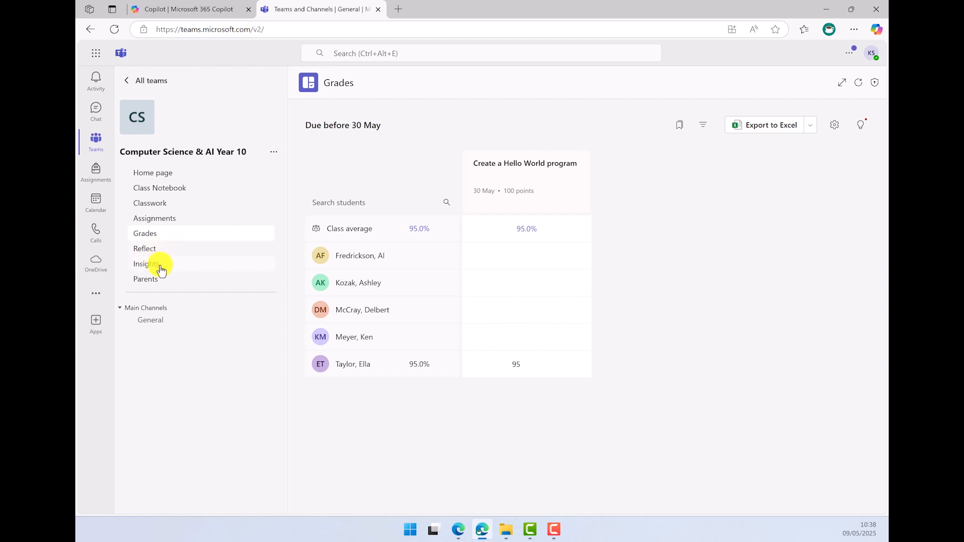
Open today's Reflect check-in "How are you feeling about assessments in this class?" and examine individual students' responses
{"action": "left_click", "coordinate": [151, 251]}
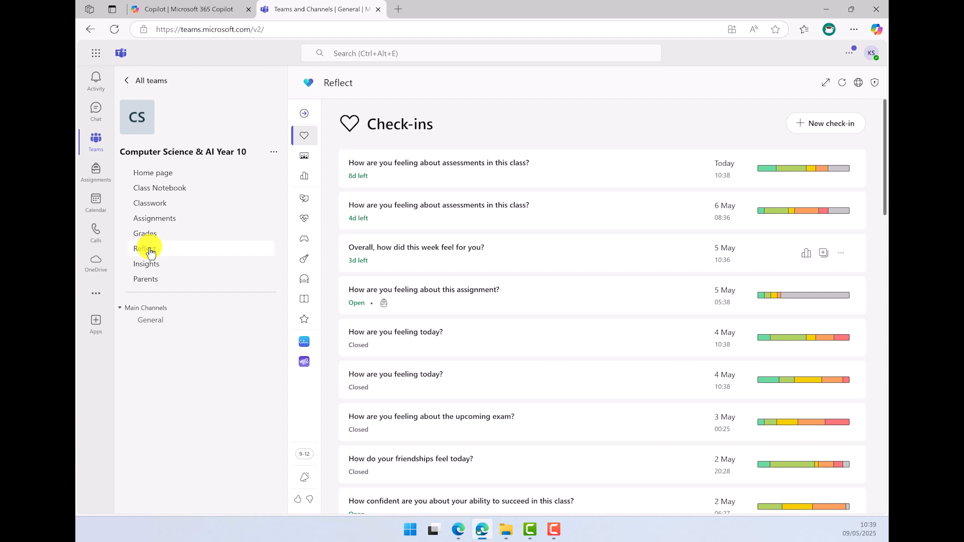
{"action": "left_click", "coordinate": [427, 166]}
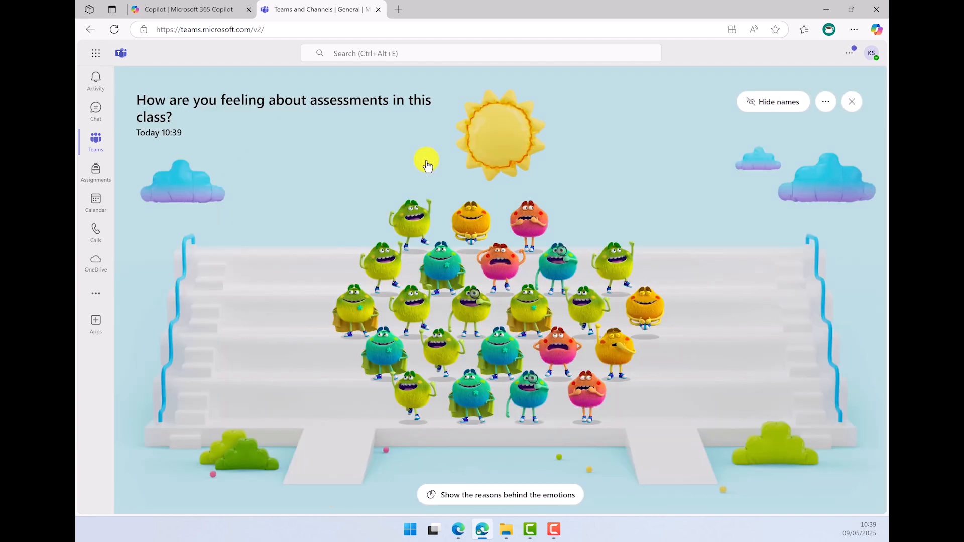
{"action": "left_click", "coordinate": [537, 217]}
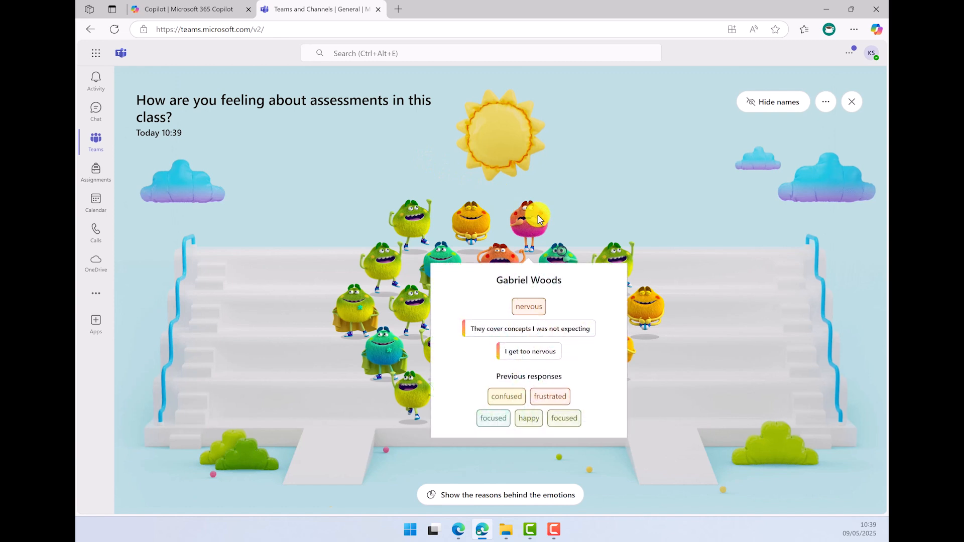
{"action": "left_click", "coordinate": [505, 251]}
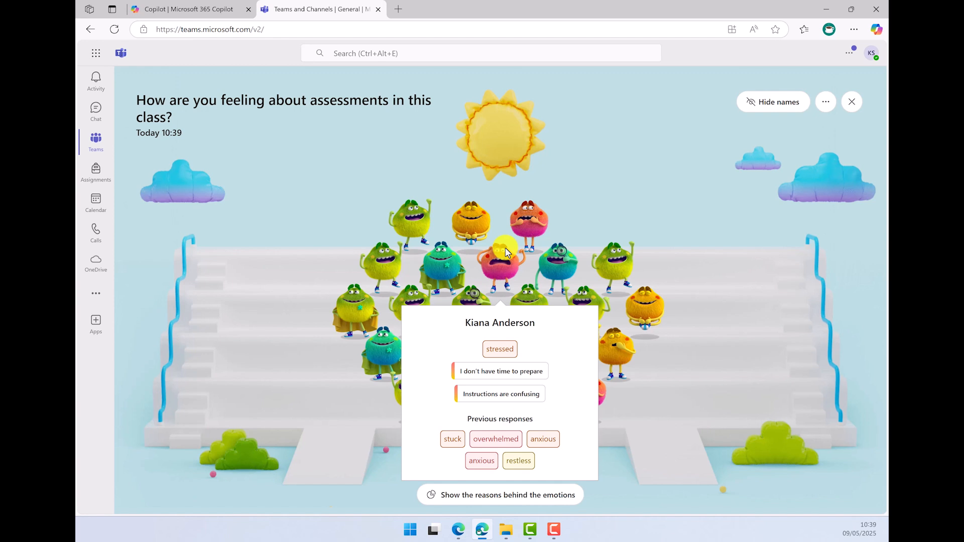
{"action": "left_click", "coordinate": [594, 400]}
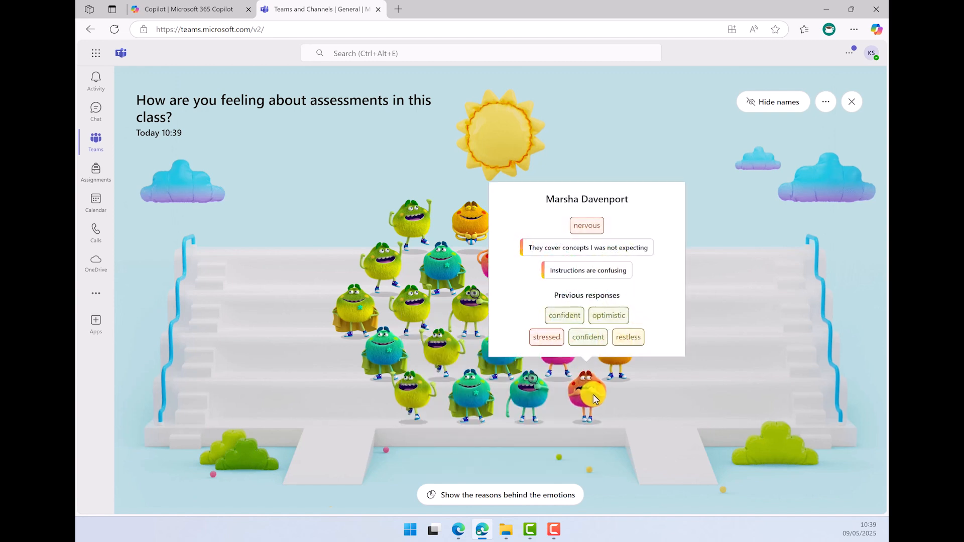
{"action": "left_click", "coordinate": [561, 375]}
{"action": "left_click", "coordinate": [563, 376]}
{"action": "left_click", "coordinate": [622, 471]}
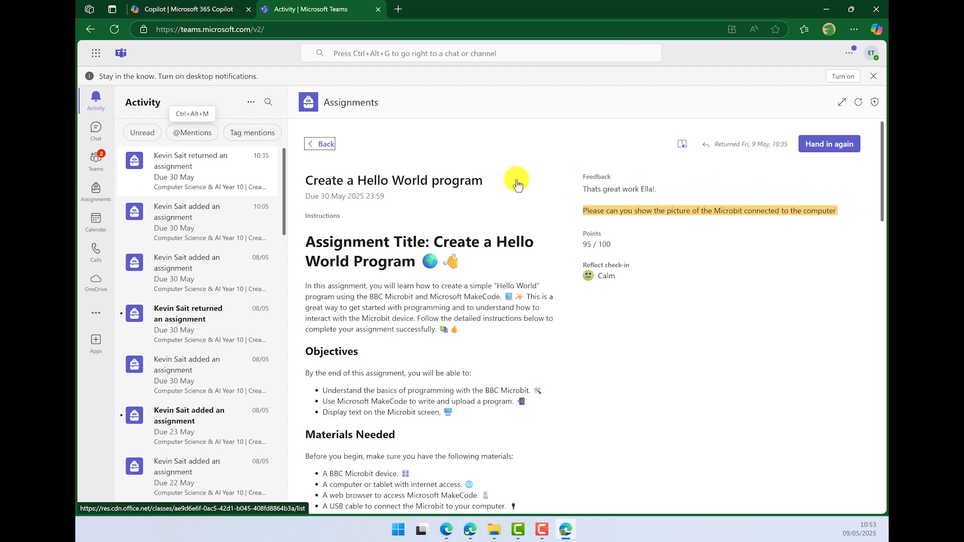
Open the Grades of the Computer Science & AI Year 10 team in the student's account
{"action": "left_click", "coordinate": [97, 162]}
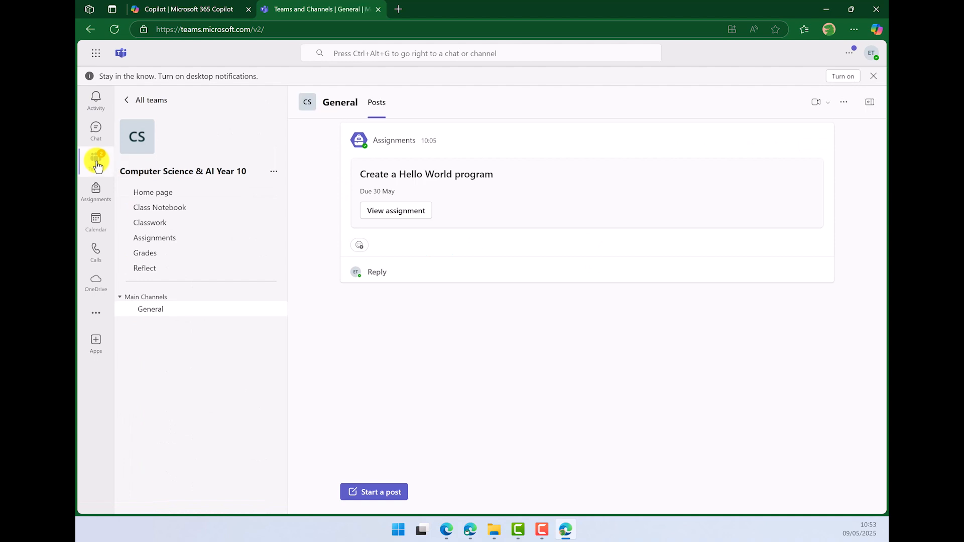
{"action": "left_click", "coordinate": [138, 256]}
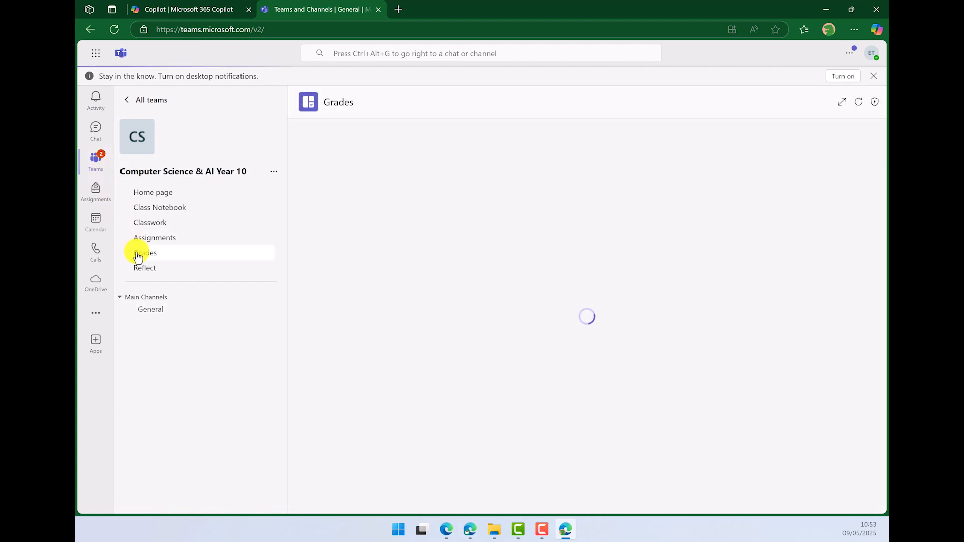